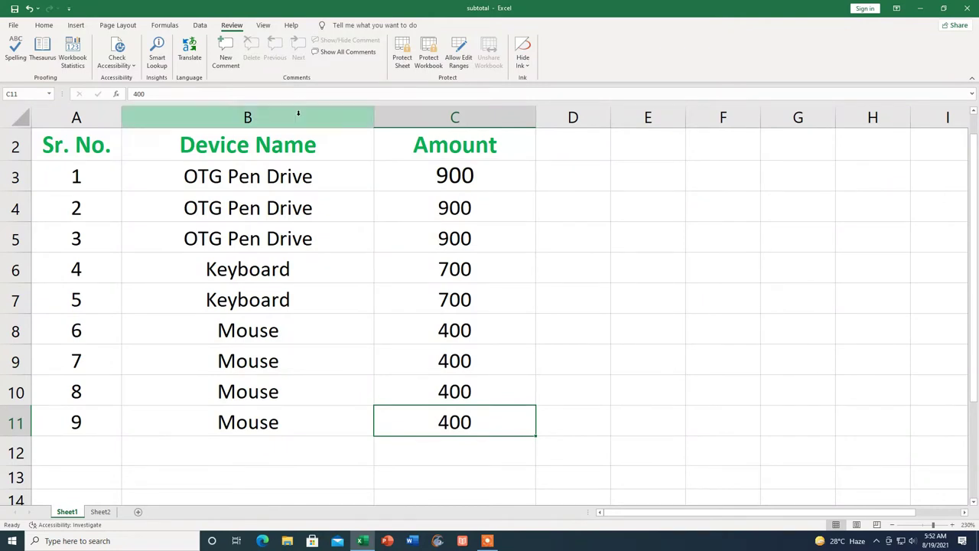
# Scroll up three notches to reveal row 1 with the 'Comments Group/Block' title.
pyautogui.scroll(1, 287, 309)
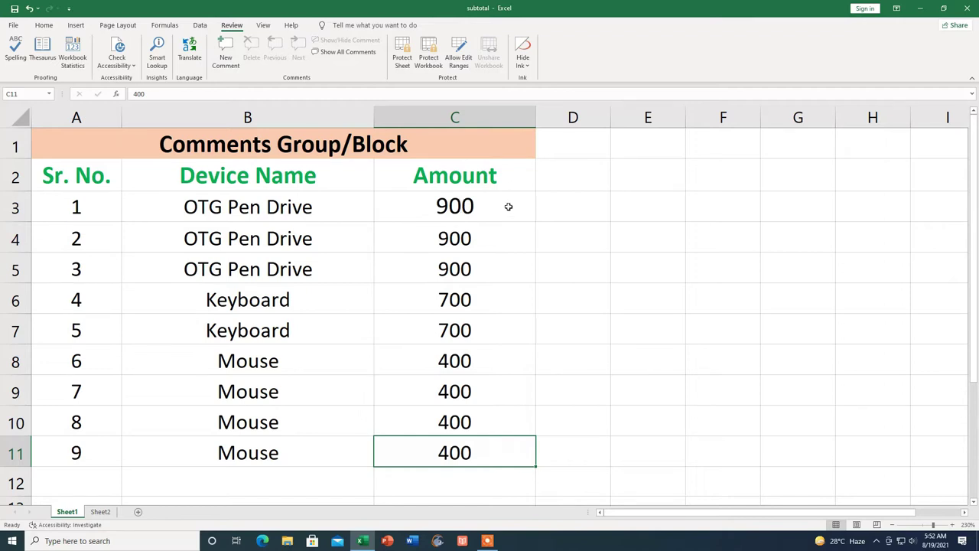
# Add a new comment reading 'PEN DRIVE PRICE' to the 900 amount in cell C3.
pyautogui.click(507, 207)
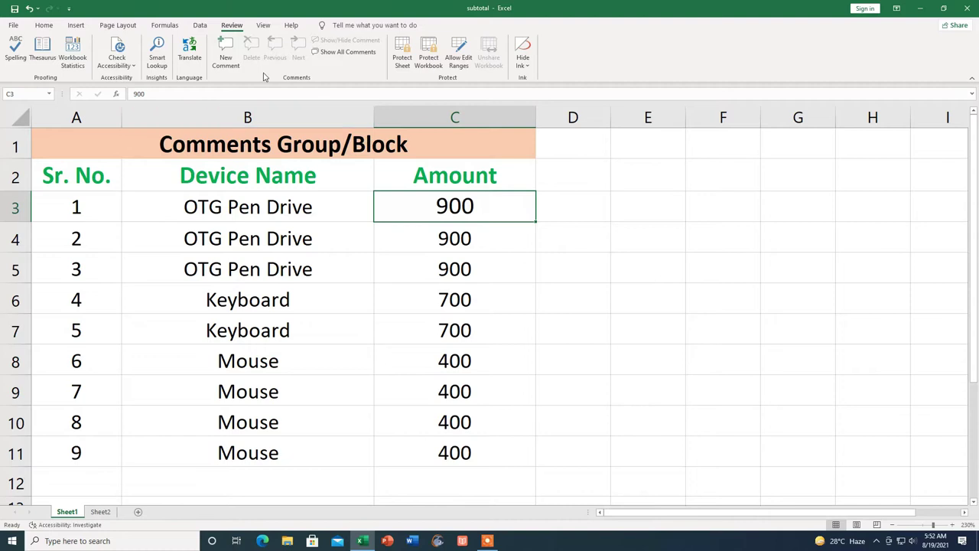
pyautogui.click(228, 58)
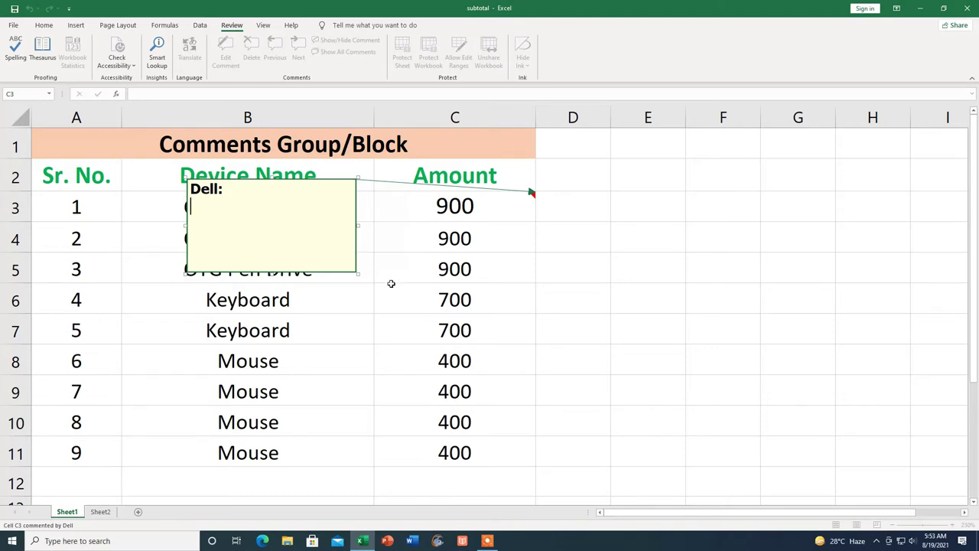
pyautogui.write('PEN DRIVE PRICE')
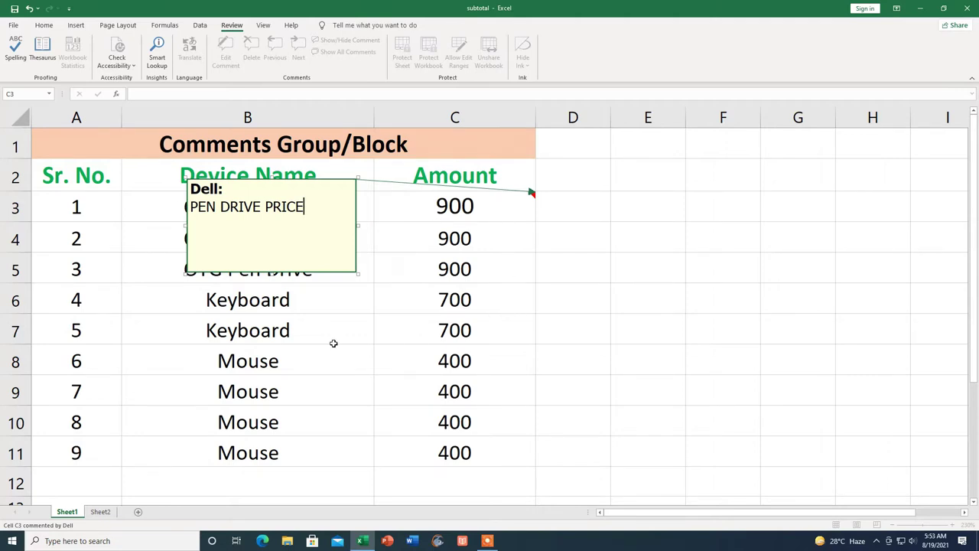
pyautogui.click(500, 333)
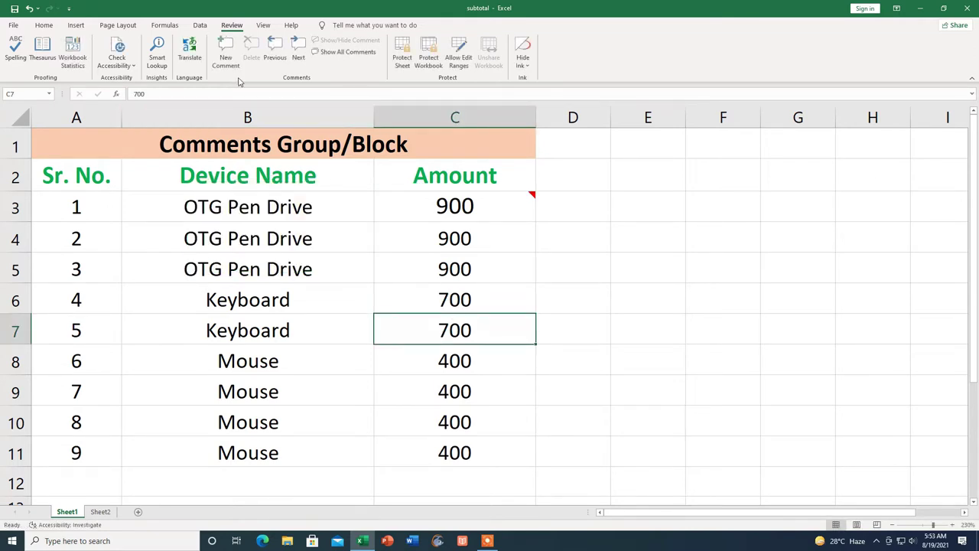
# Add a 'KEYBOARD PRICE' comment to cell C7.
pyautogui.click(228, 55)
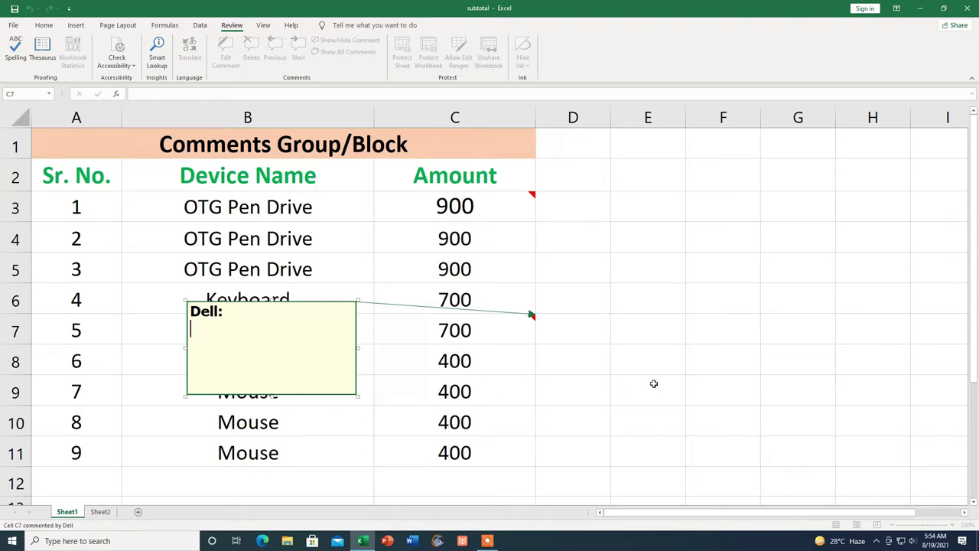
pyautogui.write('KEYBOARD')
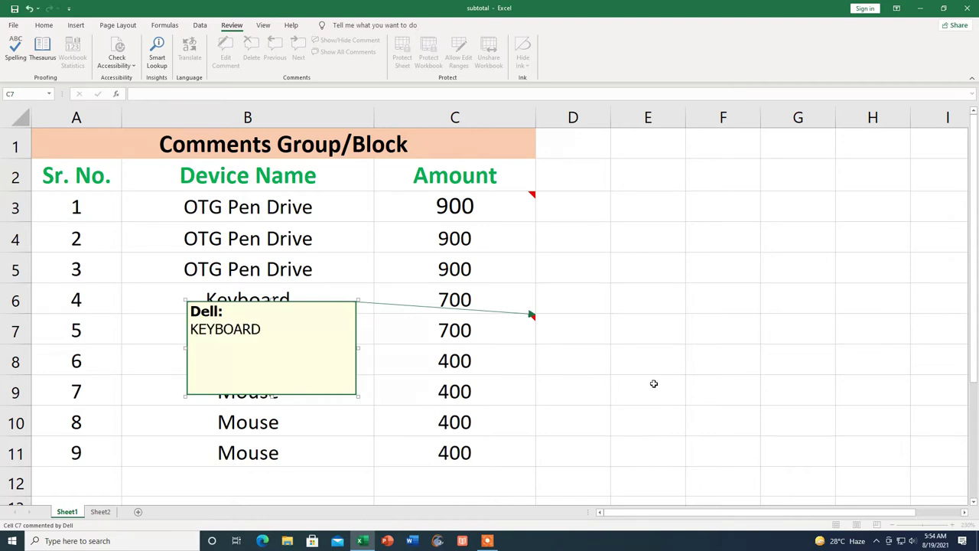
pyautogui.write(' PRICE')
pyautogui.press('Escape')
# Add a 'MOUSE PRICE' comment to cell C11.
pyautogui.click(507, 451)
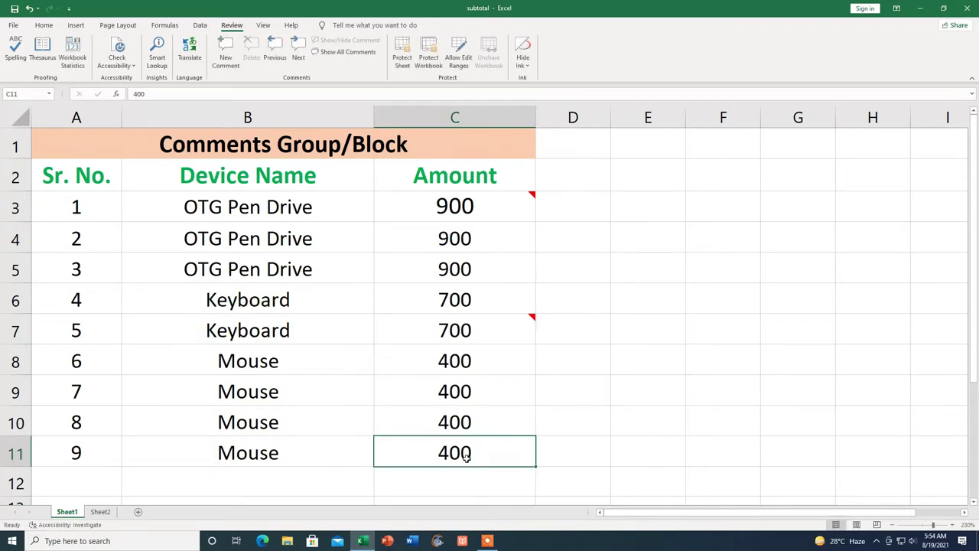
pyautogui.click(223, 57)
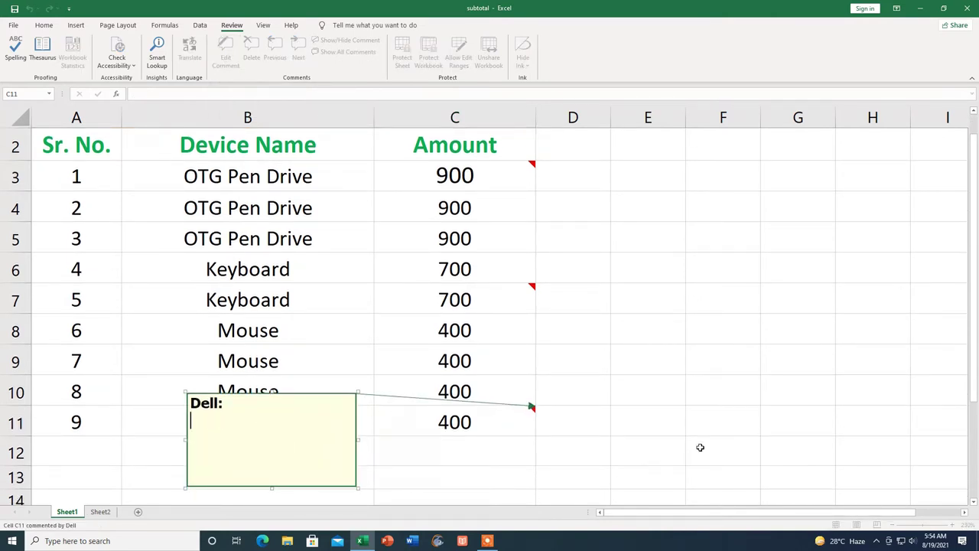
pyautogui.write('MOUSE PRICE')
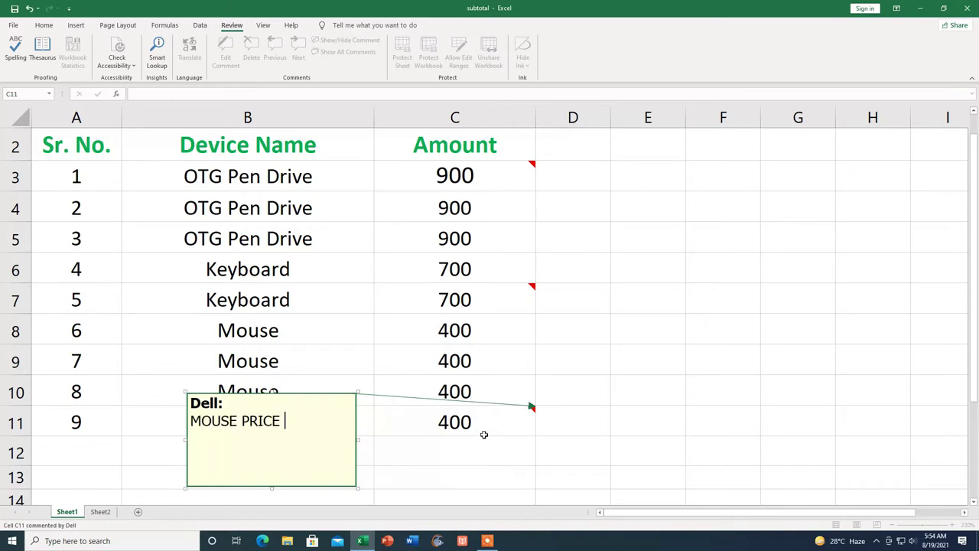
pyautogui.click(683, 417)
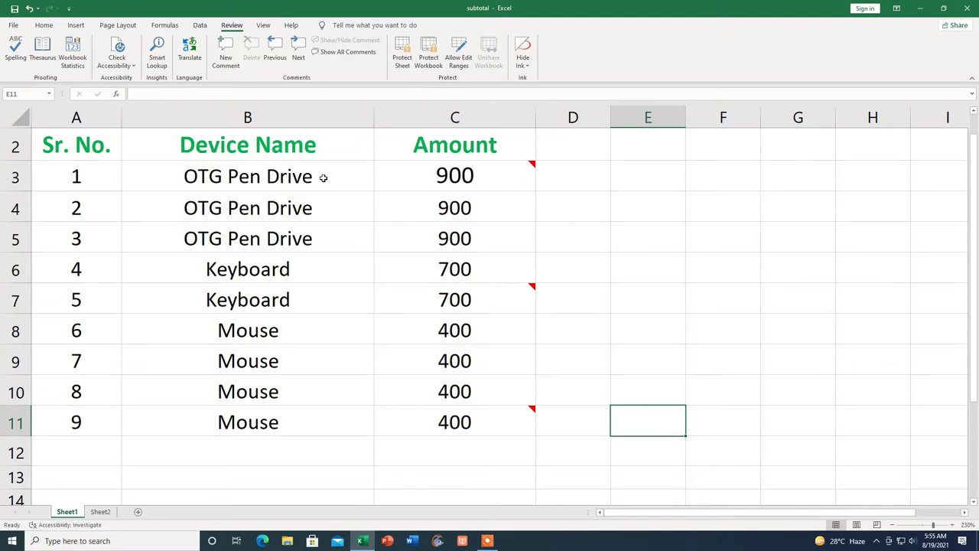
pyautogui.moveTo(454, 176)
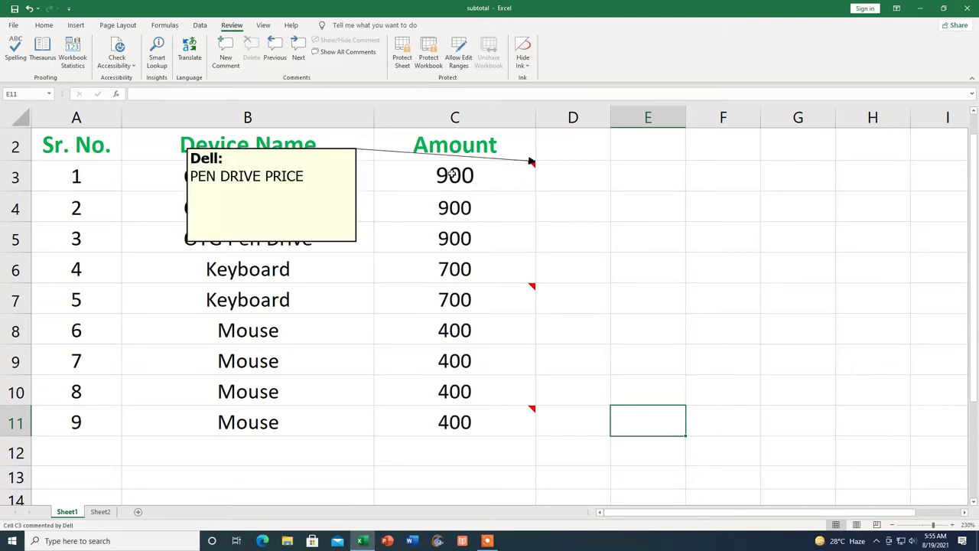
# Use Show/Hide Comment on C3, C7 and C11 so each comment stays visible.
pyautogui.click(468, 175)
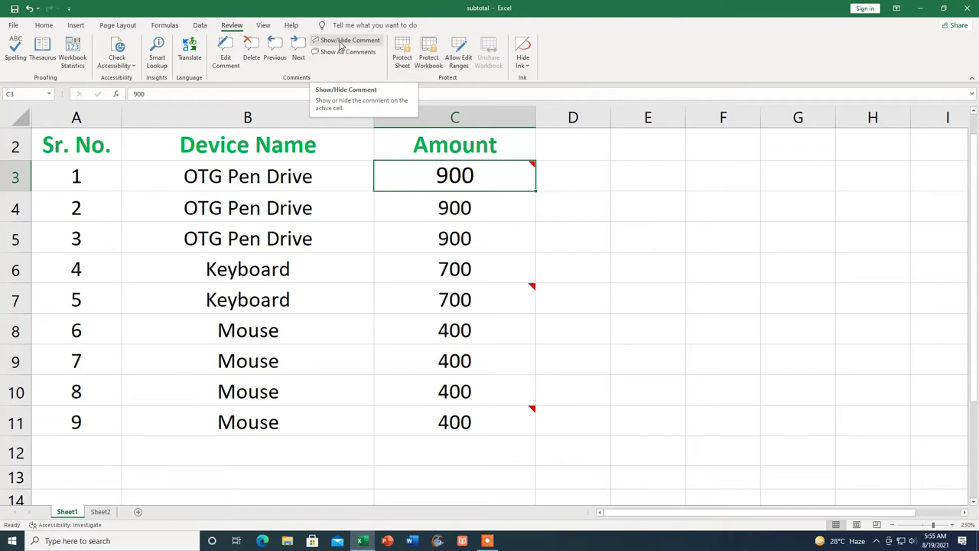
pyautogui.click(337, 44)
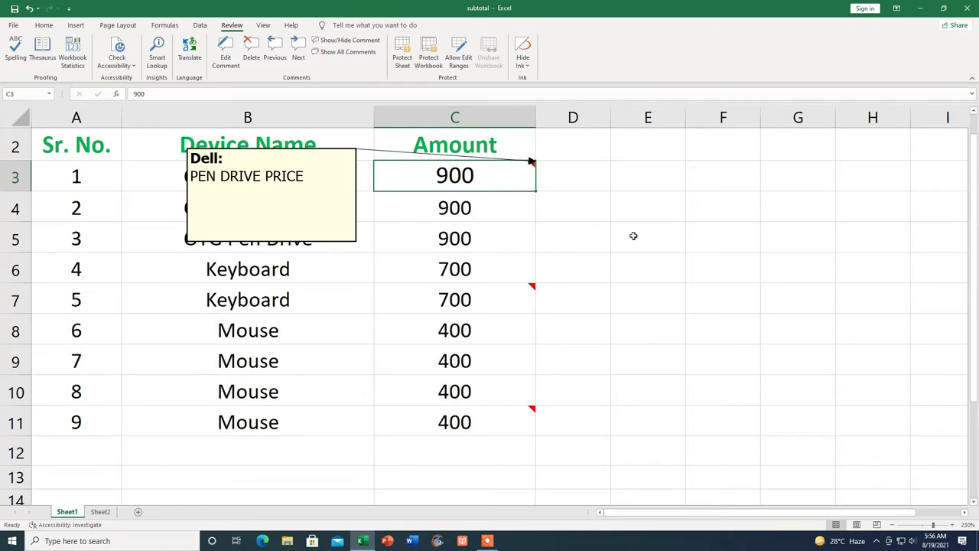
pyautogui.click(662, 243)
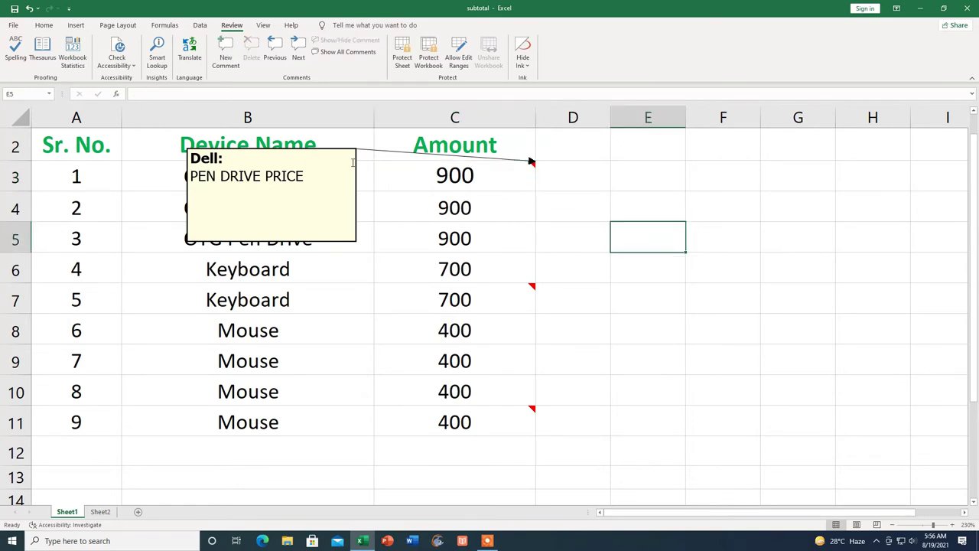
pyautogui.moveTo(454, 299)
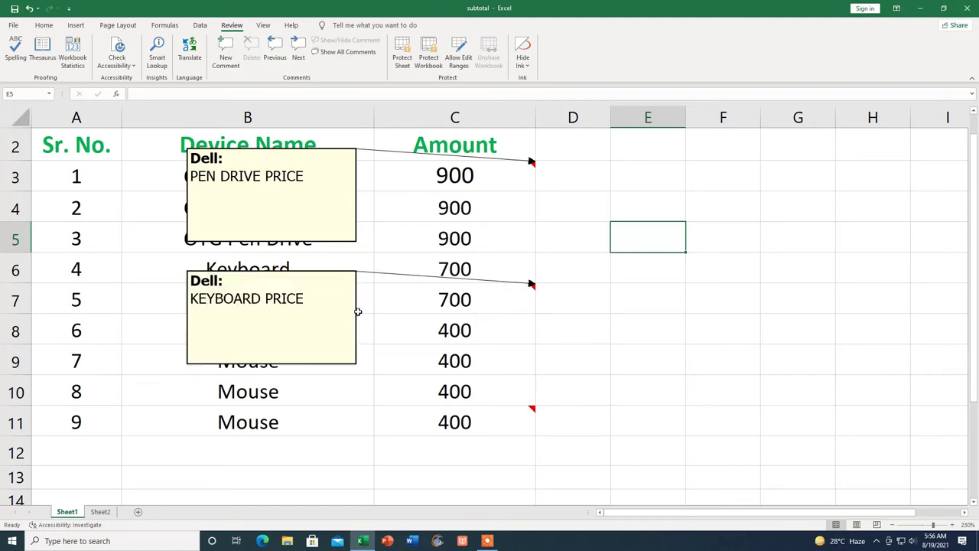
pyautogui.click(501, 304)
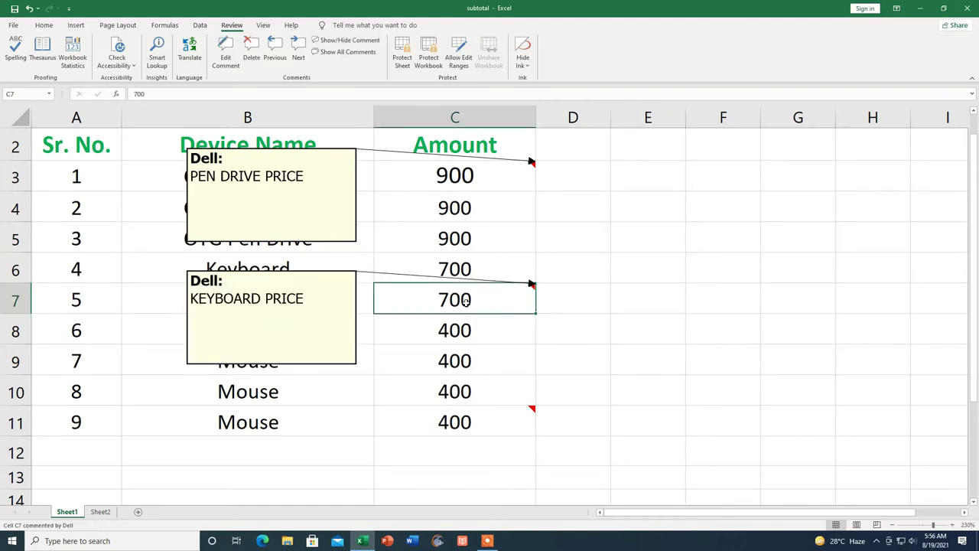
pyautogui.click(337, 44)
pyautogui.moveTo(475, 423)
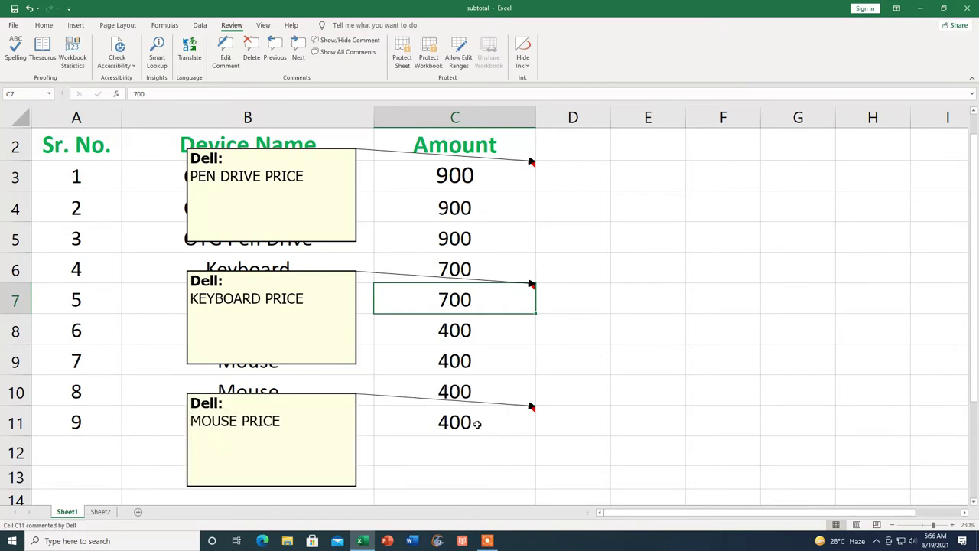
pyautogui.press('Down')
pyautogui.click(476, 423)
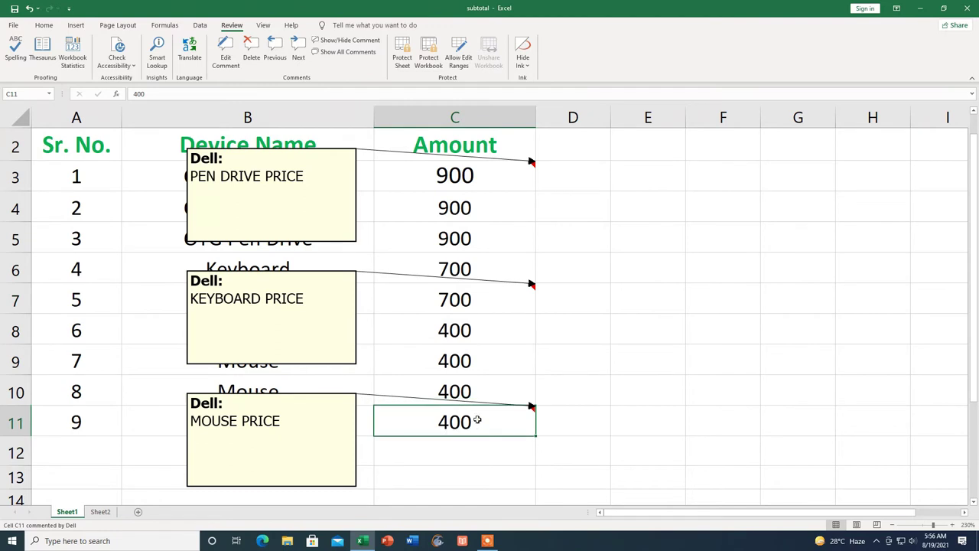
pyautogui.click(349, 40)
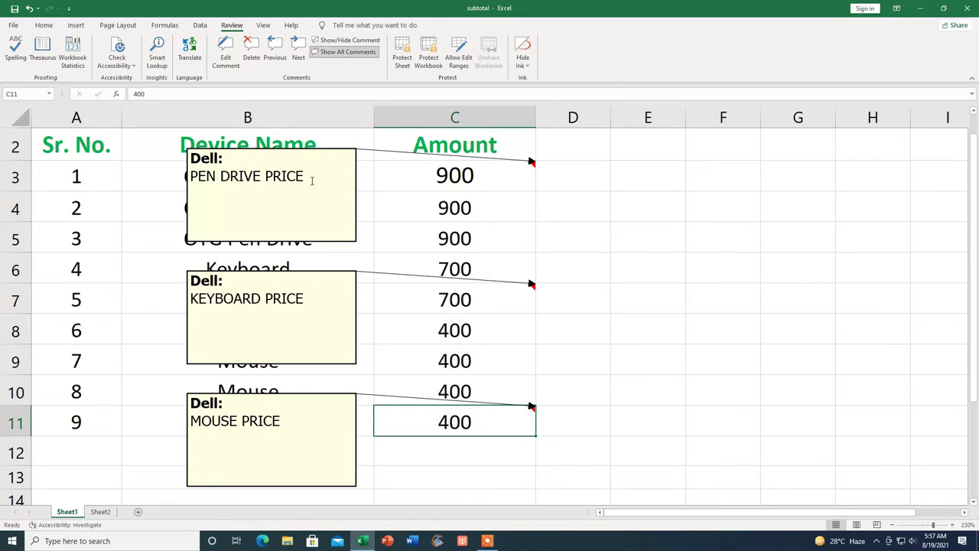
# Toggle Show All Comments on and off repeatedly, ending with all three comments hidden.
pyautogui.click(444, 175)
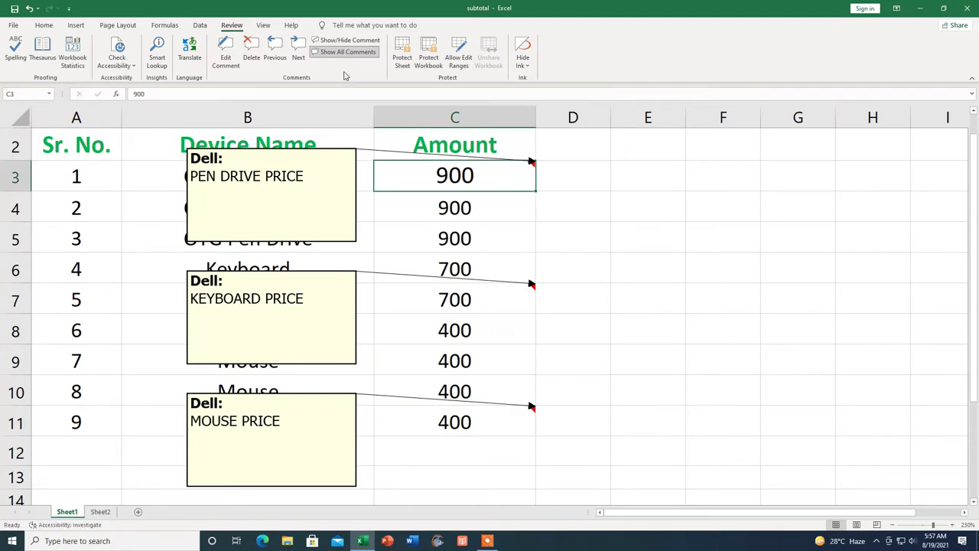
pyautogui.click(342, 52)
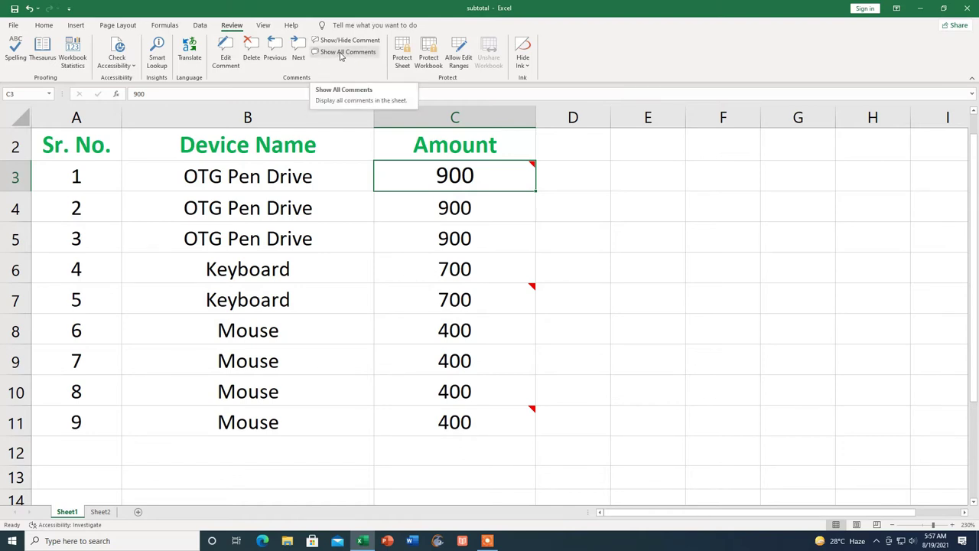
pyautogui.click(342, 53)
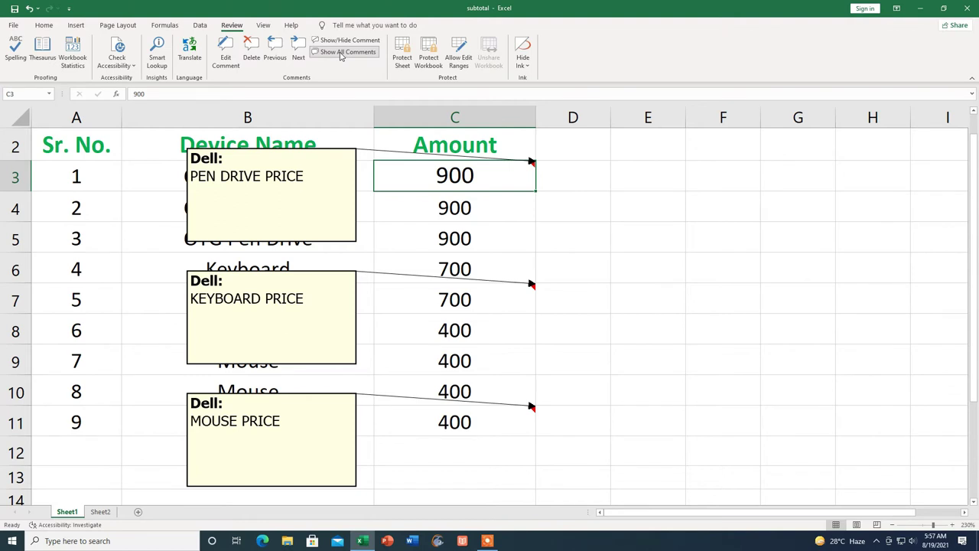
pyautogui.click(341, 54)
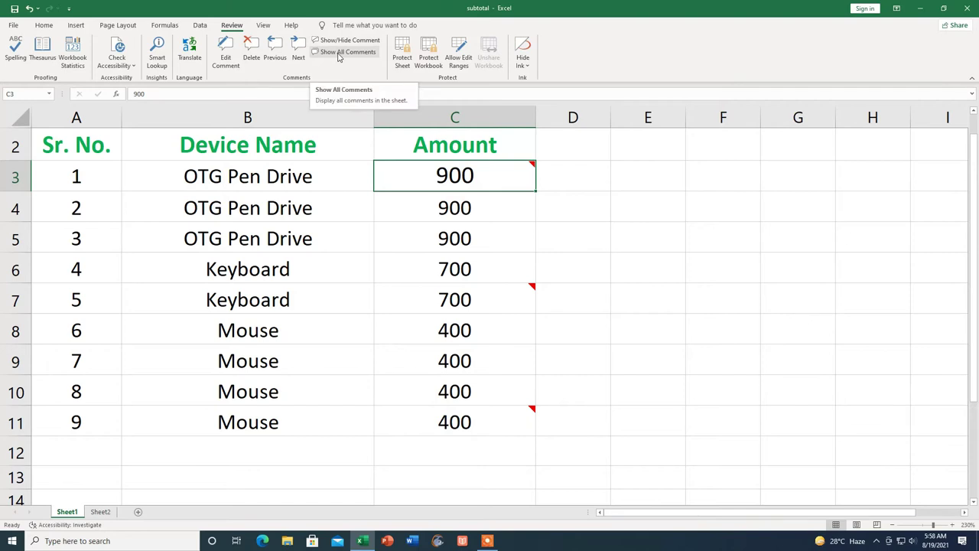
pyautogui.click(338, 55)
pyautogui.click(338, 53)
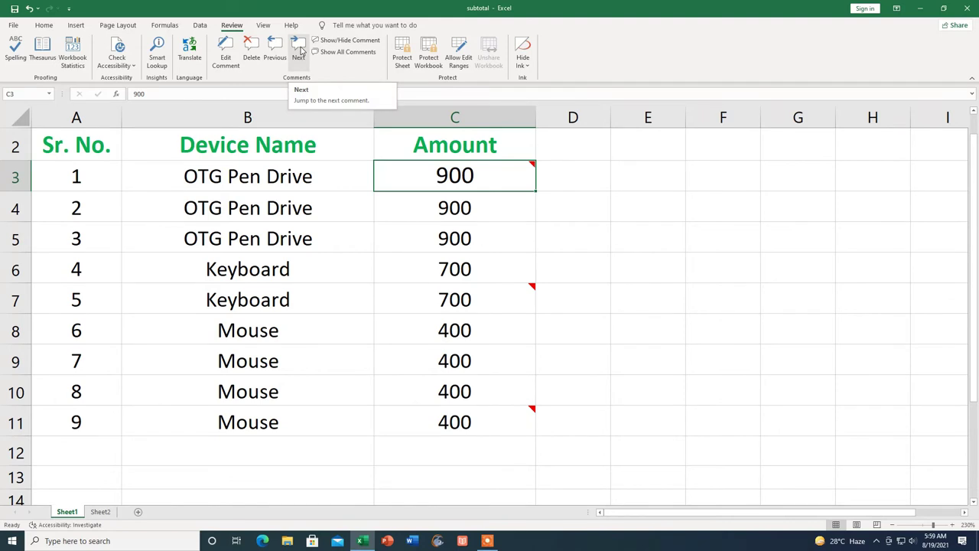
pyautogui.click(299, 50)
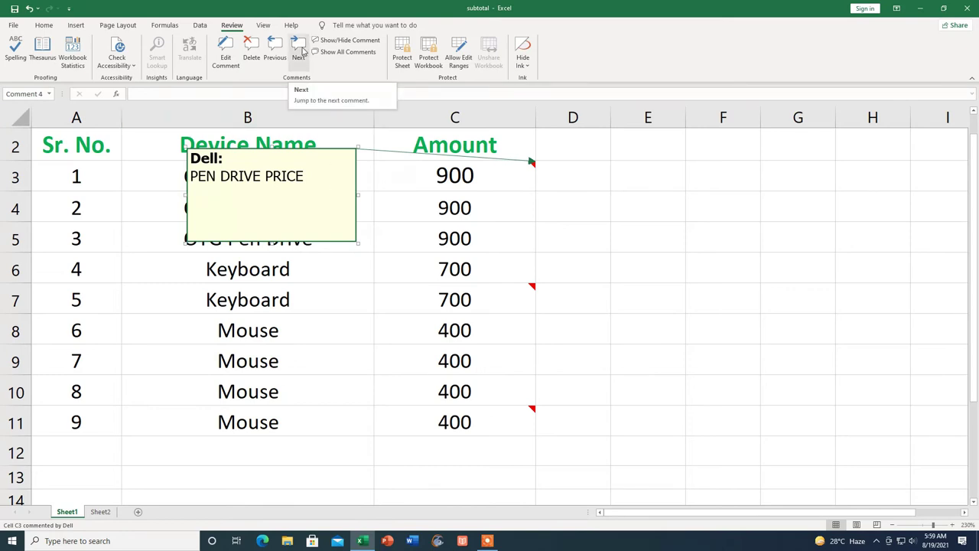
pyautogui.click(300, 50)
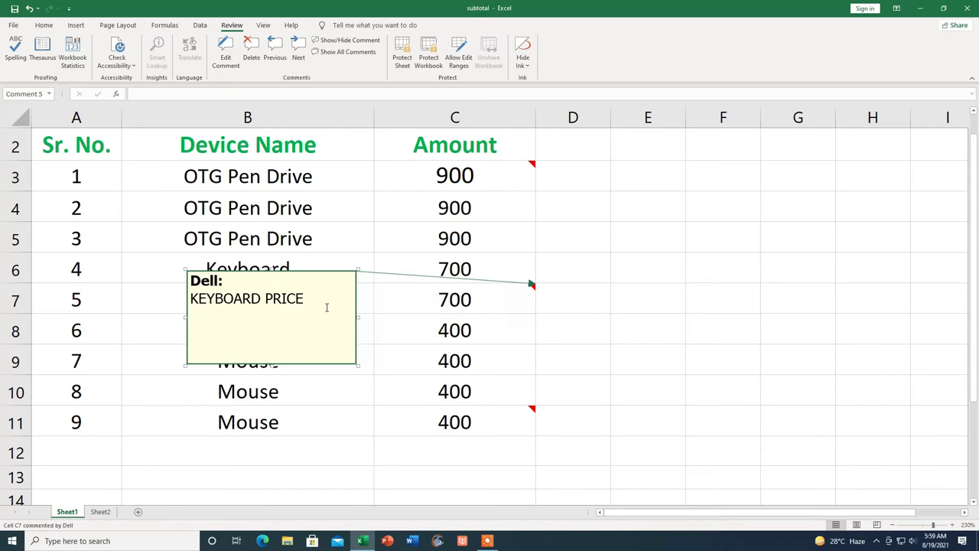
pyautogui.click(299, 49)
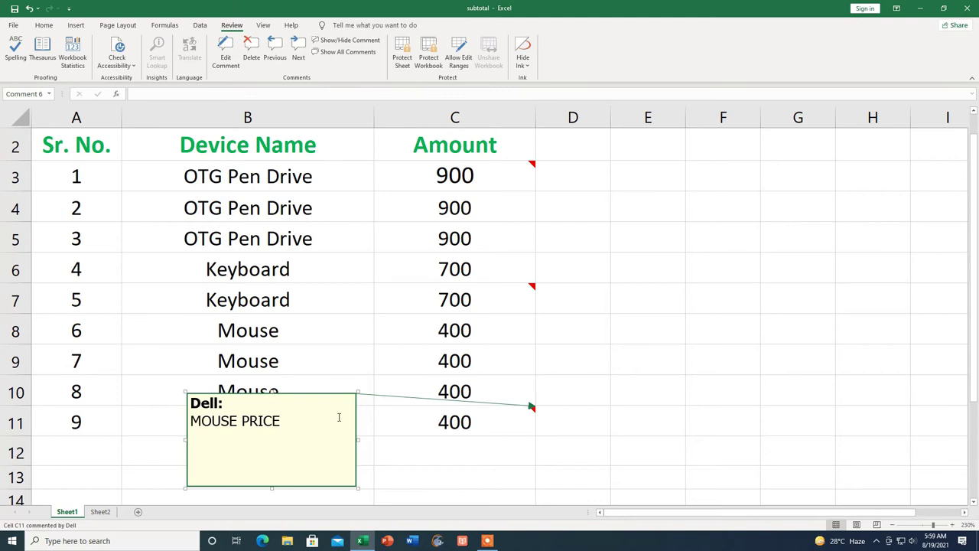
pyautogui.click(274, 56)
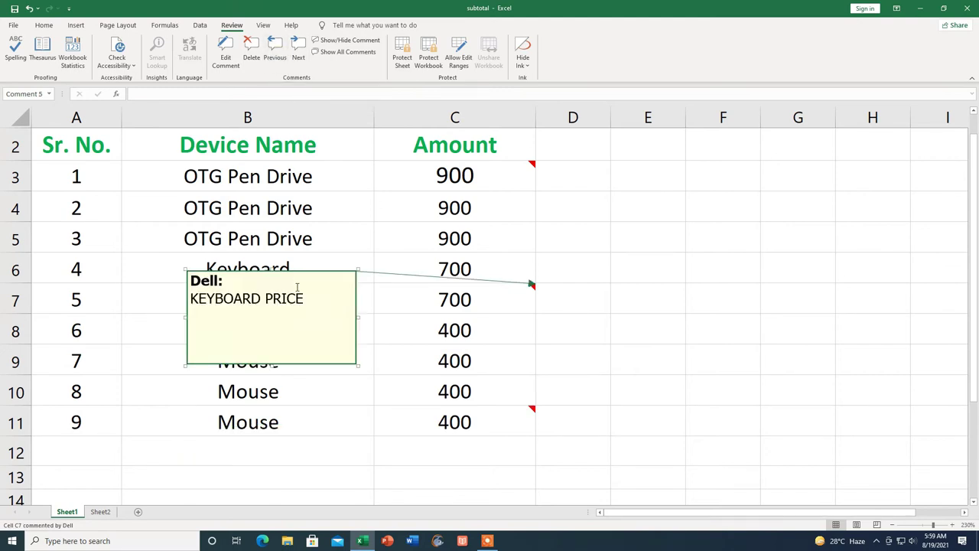
pyautogui.click(276, 47)
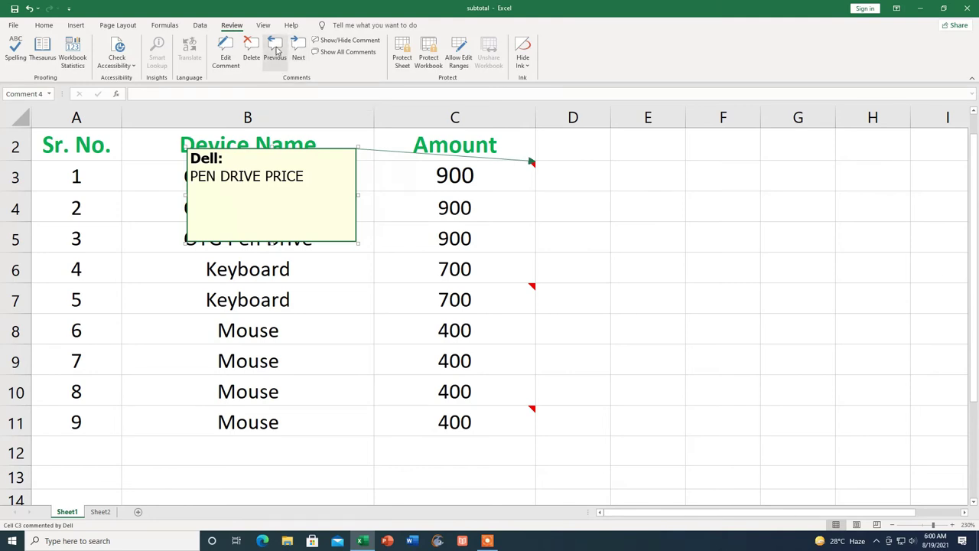
pyautogui.click(573, 176)
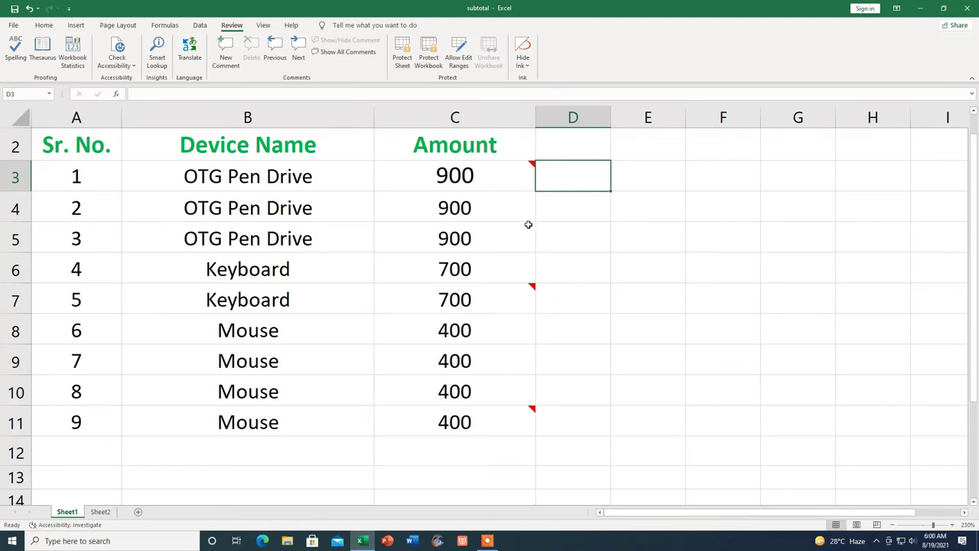
# Delete the comments on C3, C7 and C11 with Review > Delete.
pyautogui.click(509, 178)
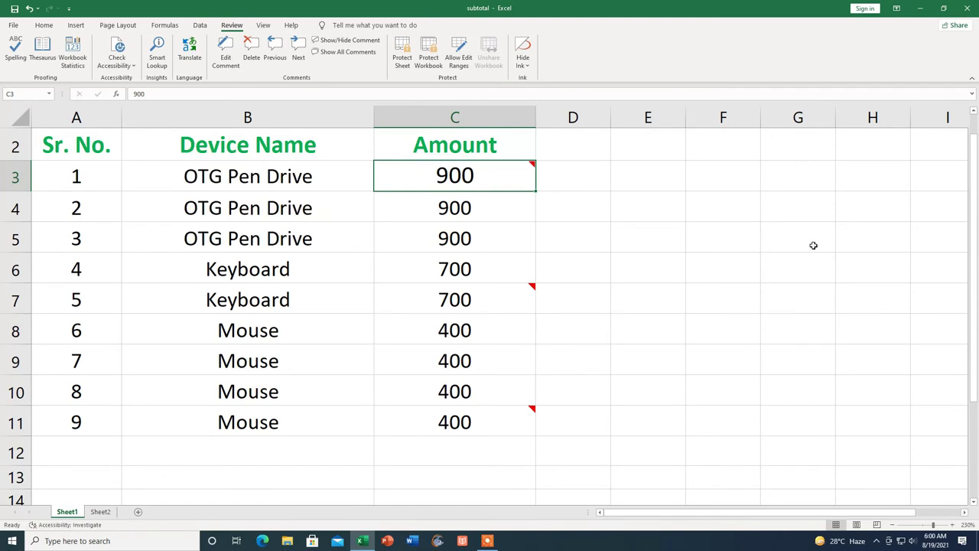
pyautogui.click(250, 57)
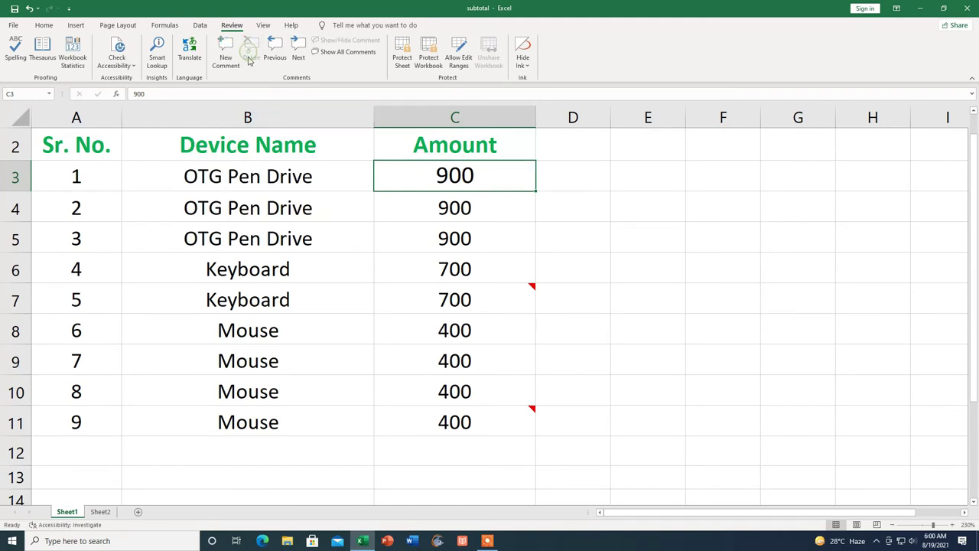
pyautogui.click(575, 236)
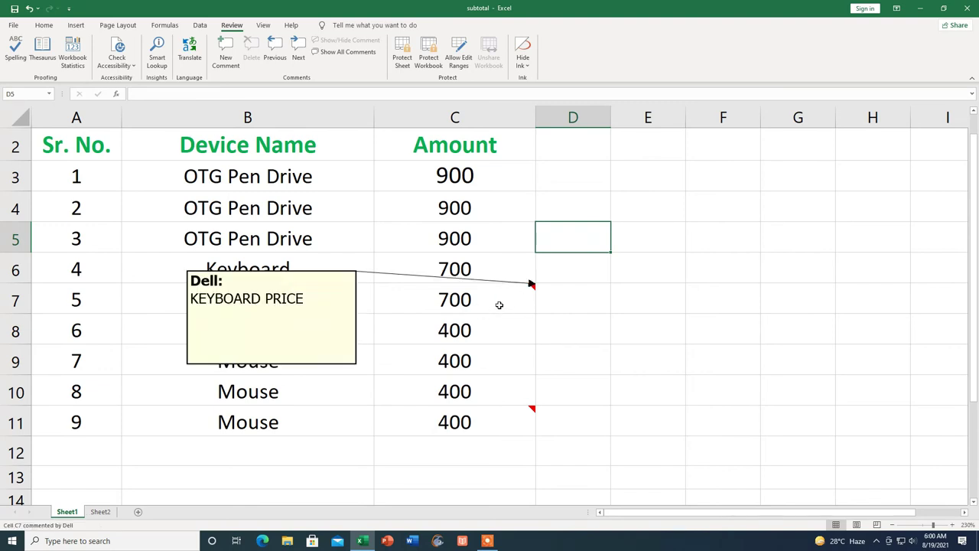
pyautogui.moveTo(490, 300)
pyautogui.click(508, 303)
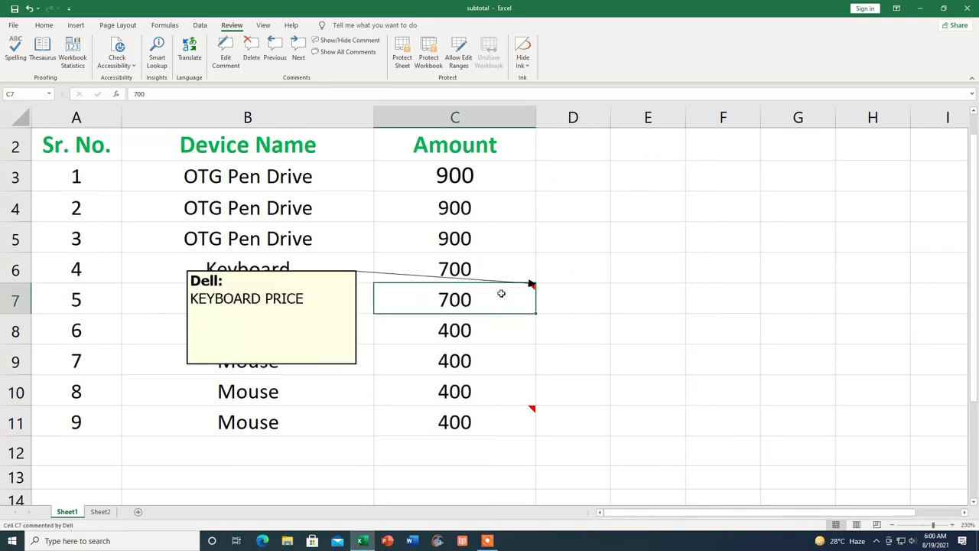
pyautogui.click(255, 49)
pyautogui.click(579, 315)
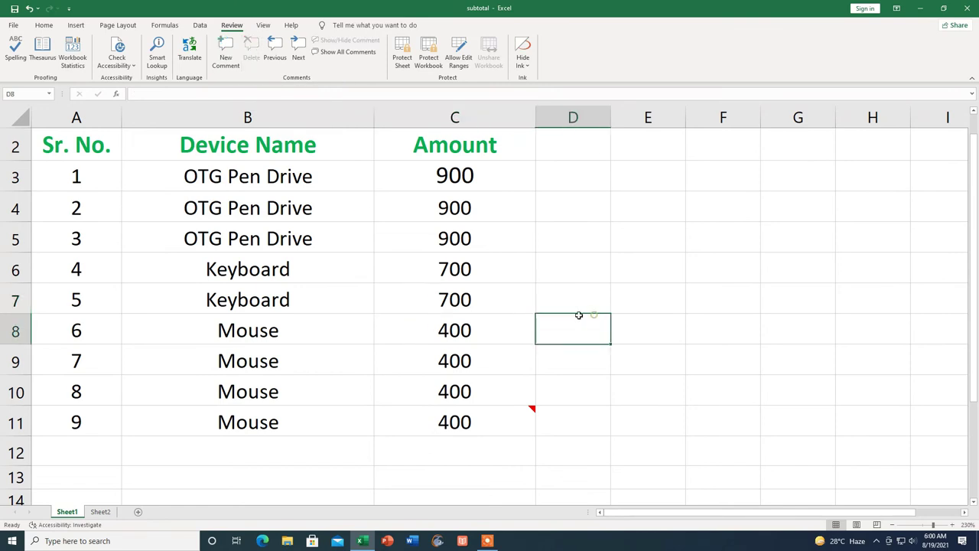
pyautogui.moveTo(501, 423)
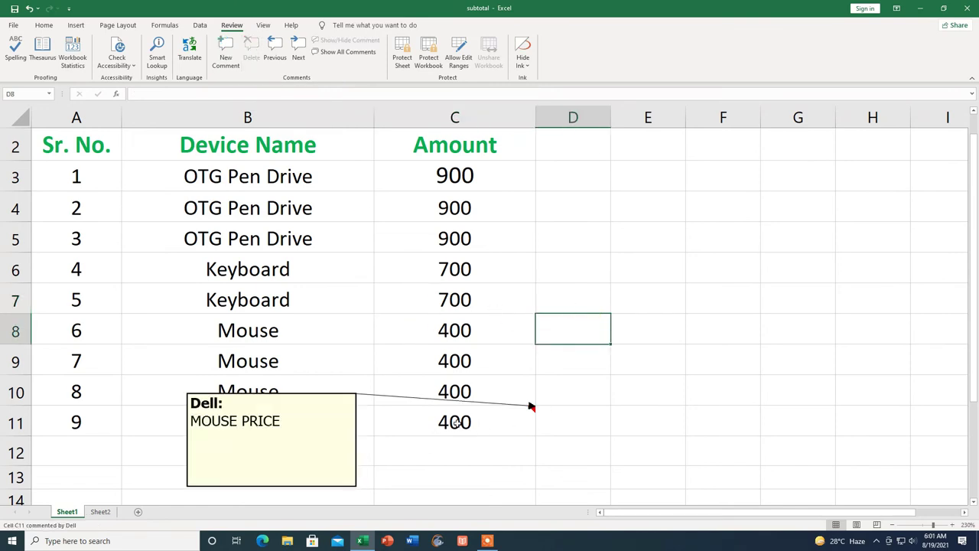
pyautogui.click(502, 422)
pyautogui.click(258, 55)
pyautogui.click(627, 370)
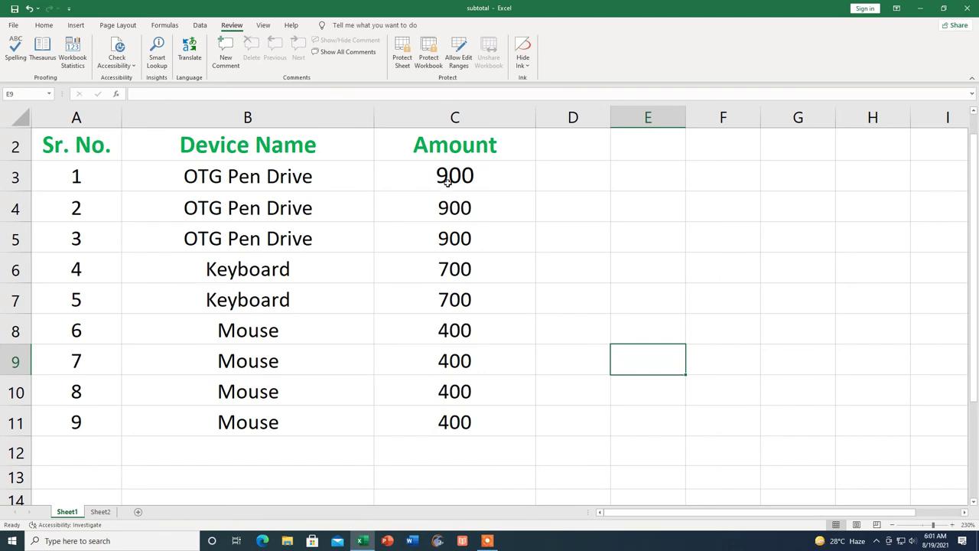
# Re-add a 'PEN DRIVE PRICE' comment to C3 via the right-click Insert Comment.
pyautogui.click(495, 178)
pyautogui.rightClick(496, 179)
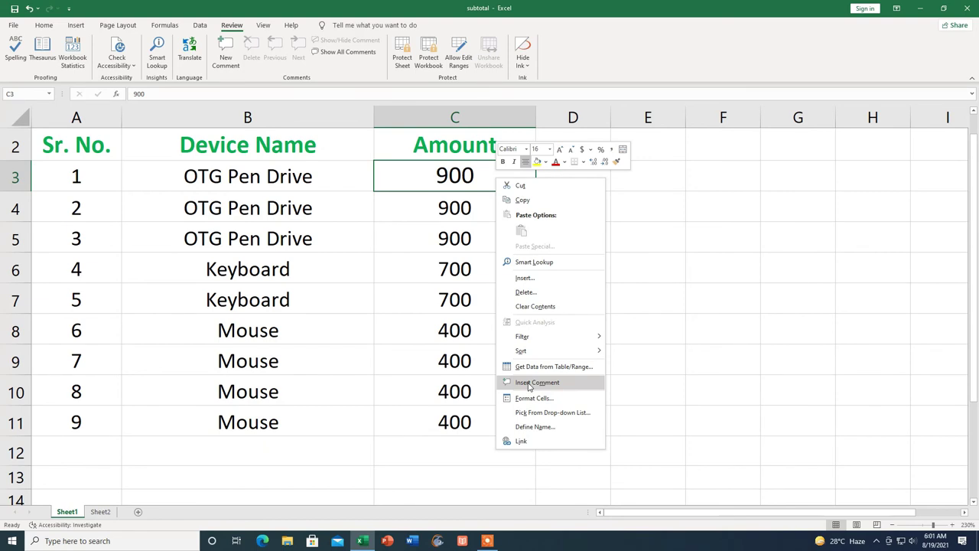
pyautogui.click(528, 382)
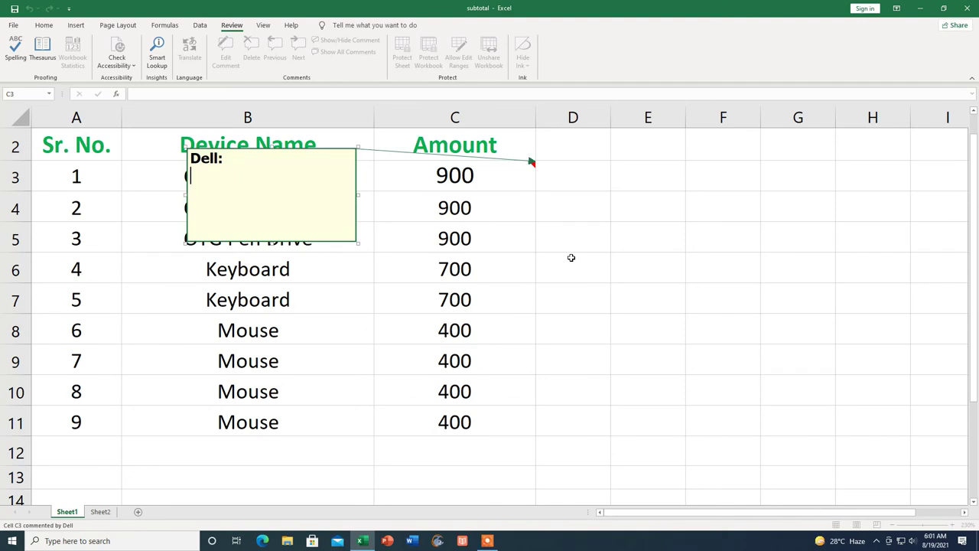
pyautogui.write('PEN DRIVE ')
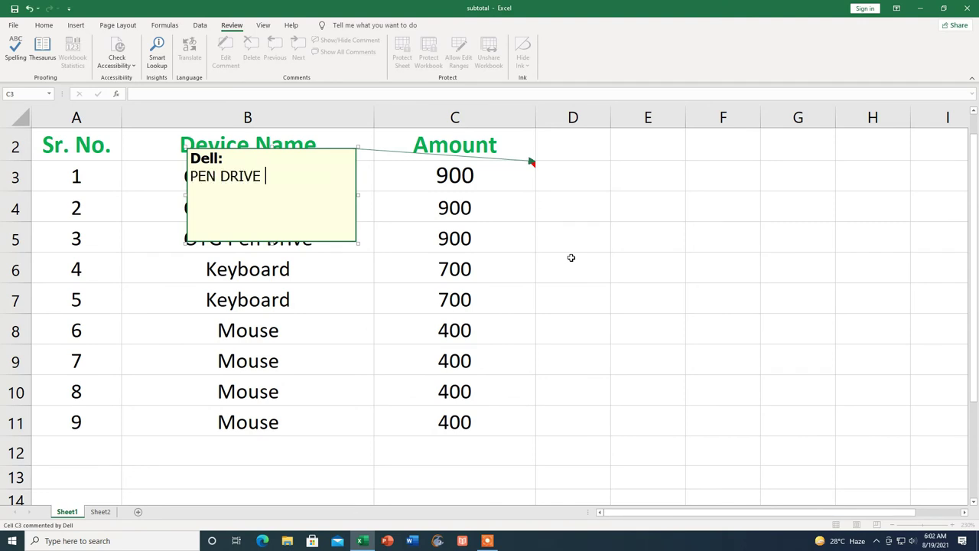
pyautogui.write('PRICE')
pyautogui.click(597, 253)
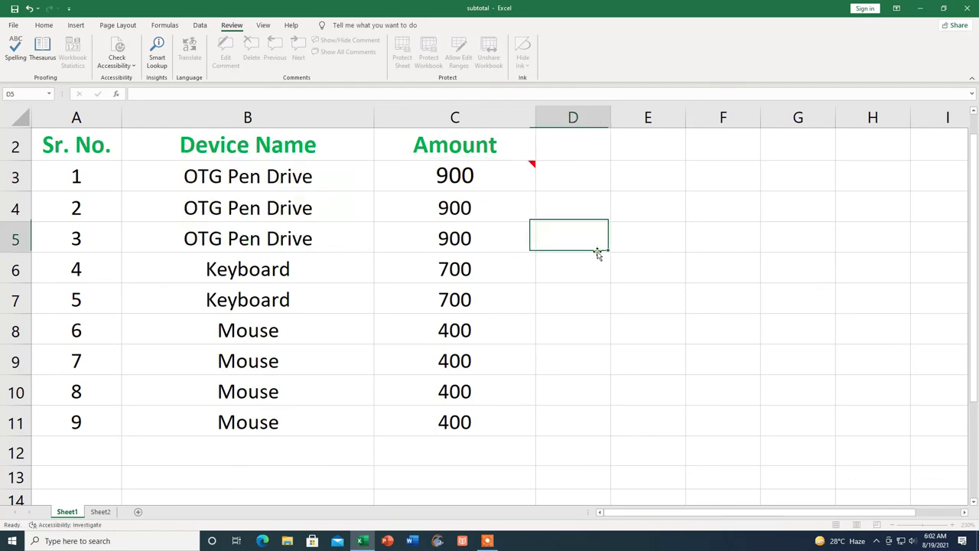
pyautogui.click(501, 182)
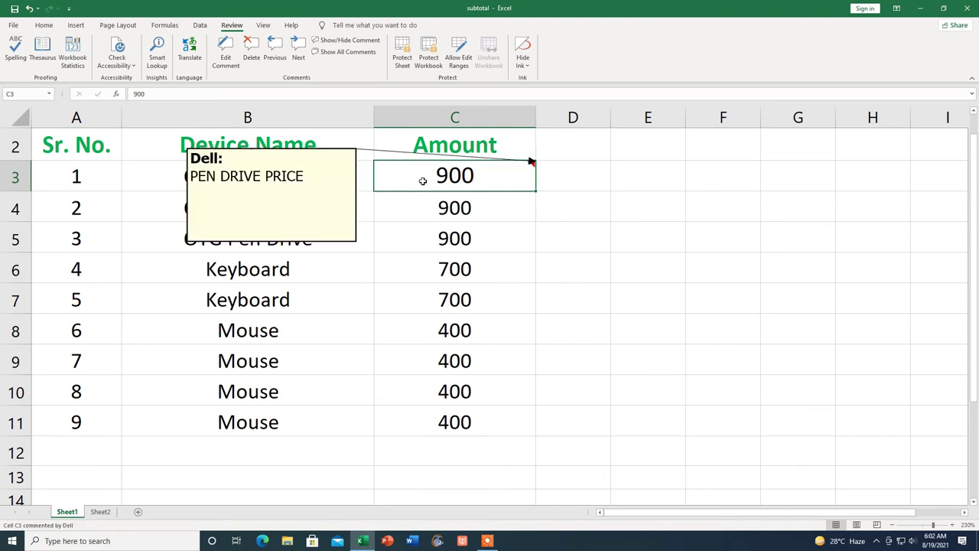
# Edit the C3 comment by appending 900 so it reads 'PEN DRIVE PRICE 900'.
pyautogui.rightClick(493, 179)
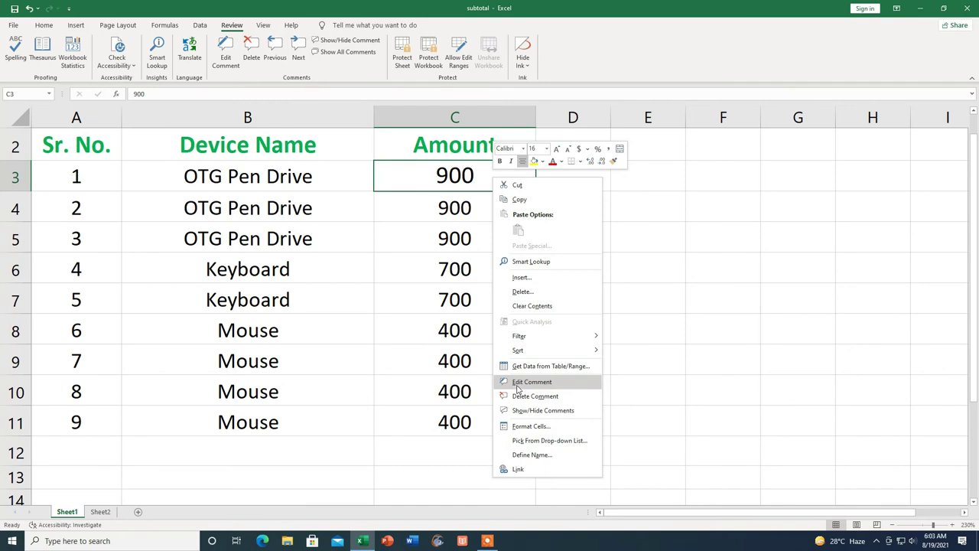
pyautogui.click(523, 382)
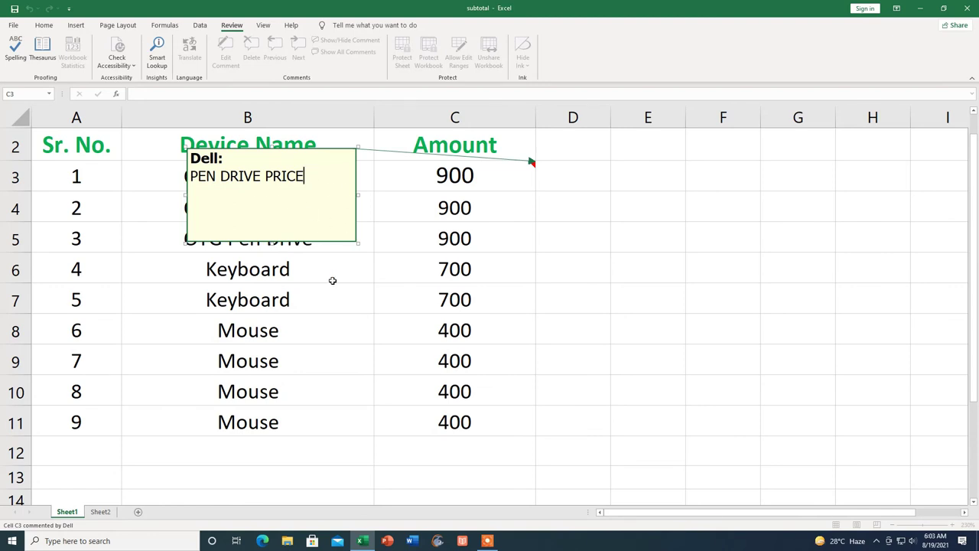
pyautogui.write('900')
pyautogui.click(367, 287)
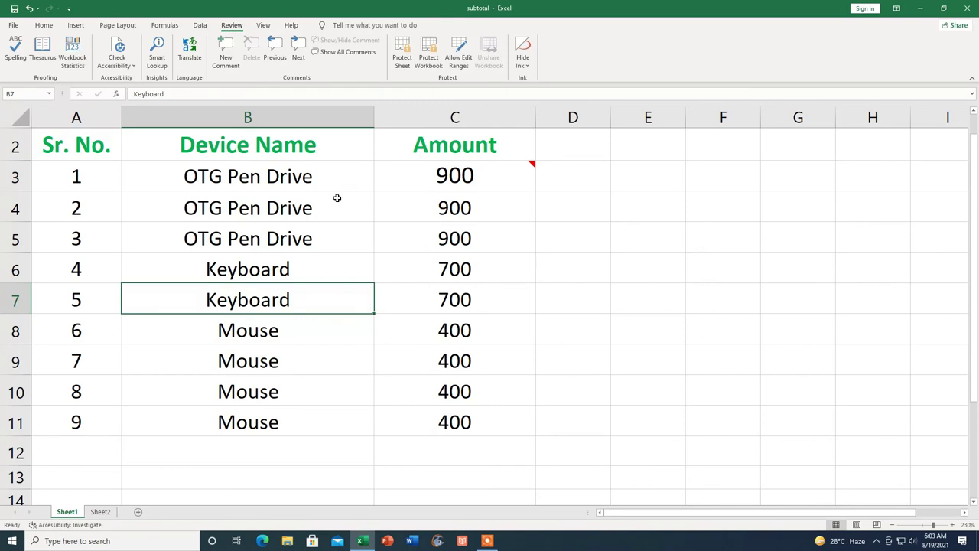
pyautogui.moveTo(497, 175)
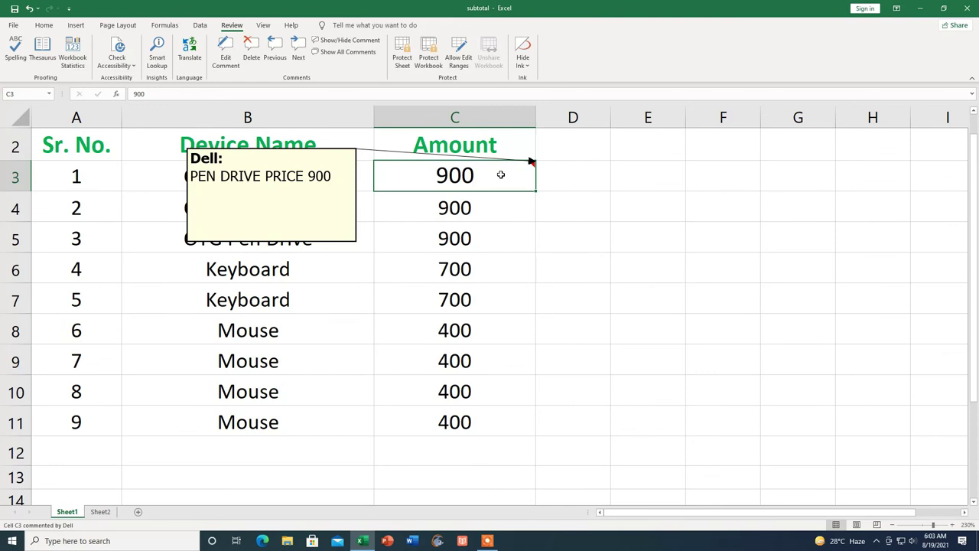
# Remove the C3 comment through the right-click Delete Comment option.
pyautogui.rightClick(500, 174)
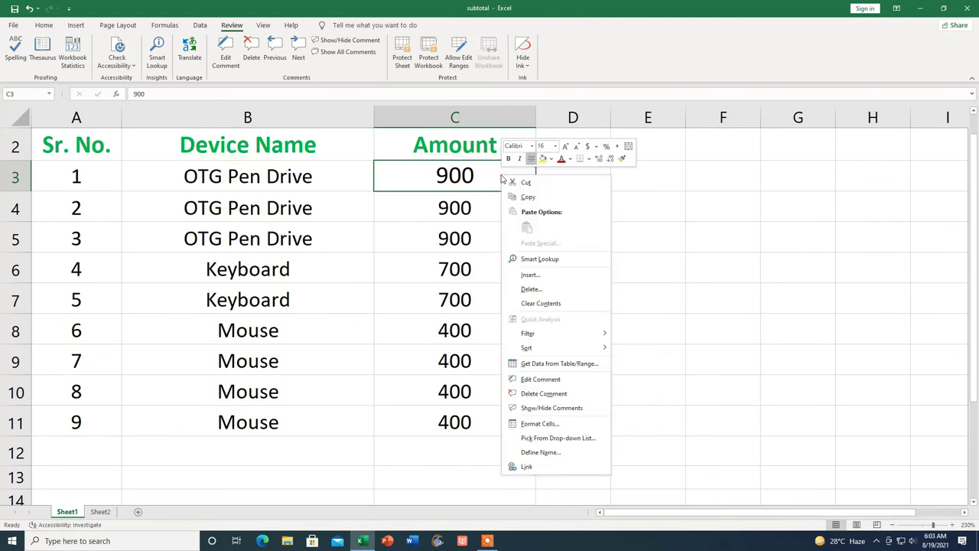
pyautogui.click(540, 393)
pyautogui.click(624, 330)
pyautogui.click(627, 367)
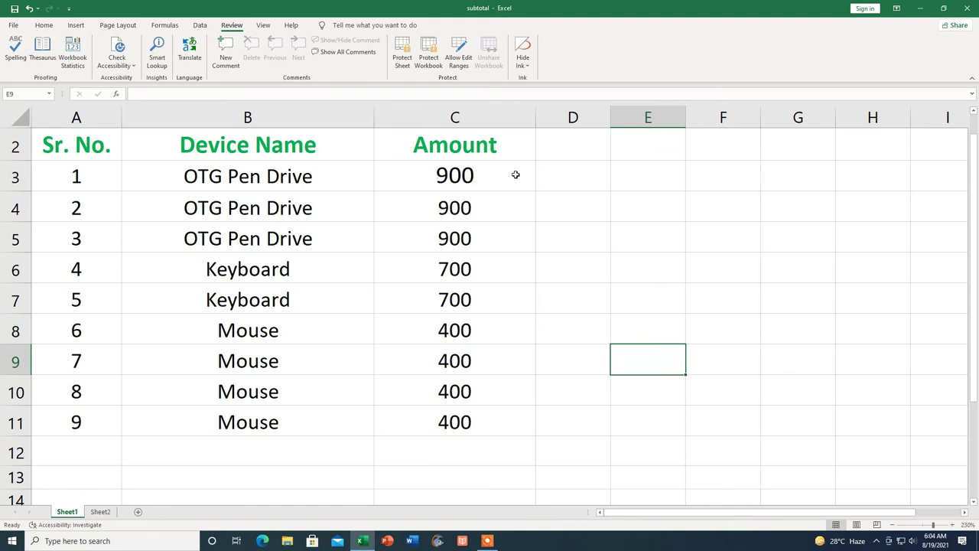